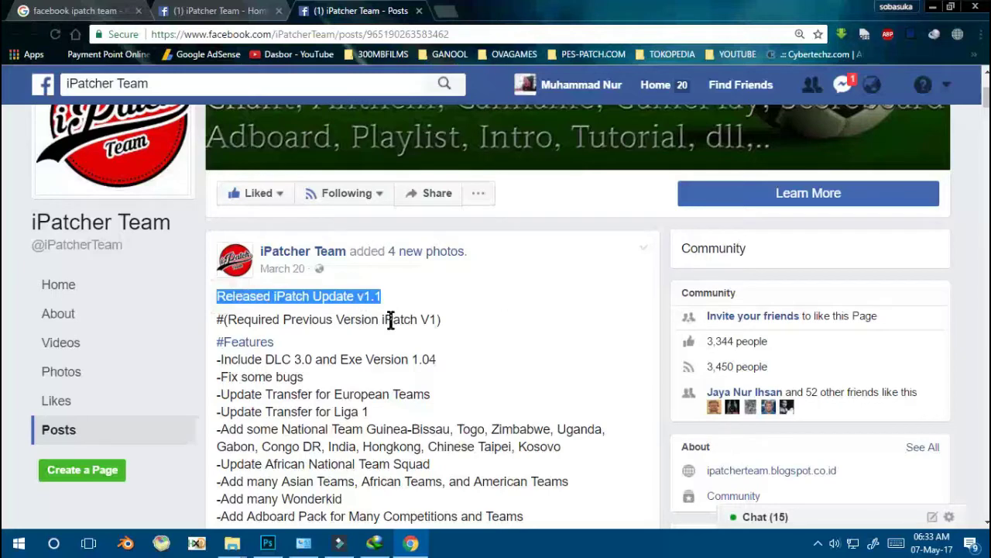
Step: Review the iPatch Update v1.1 post, including its required previous version, features, download links, credits and comments
drag(219, 319, 466, 319)
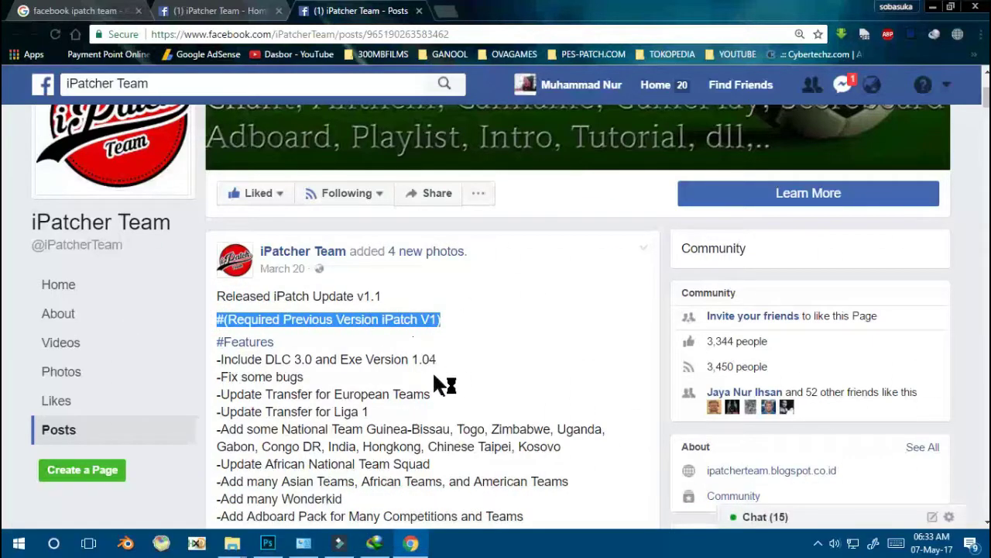
scroll(432, 370, down, 2)
scroll(432, 374, down, 4)
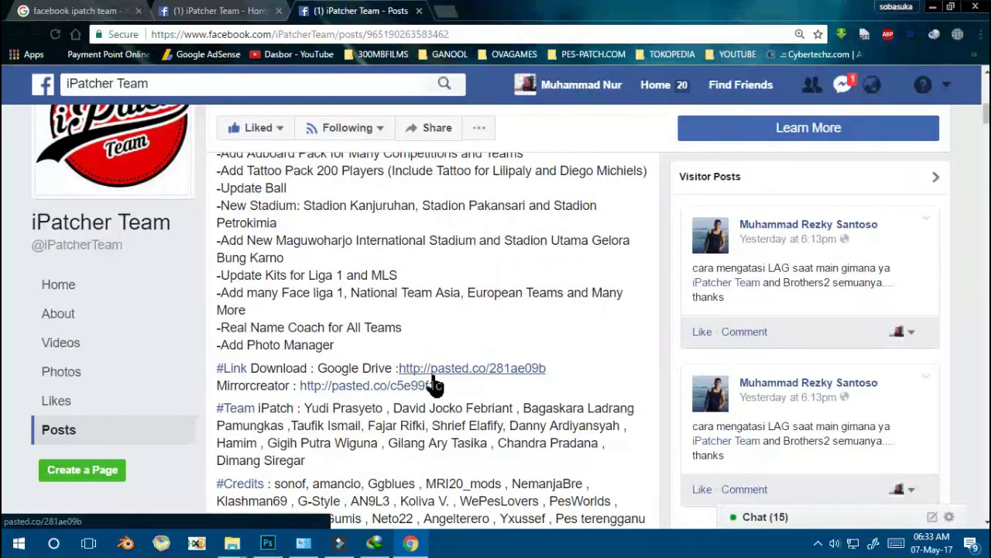
scroll(434, 385, down, 3)
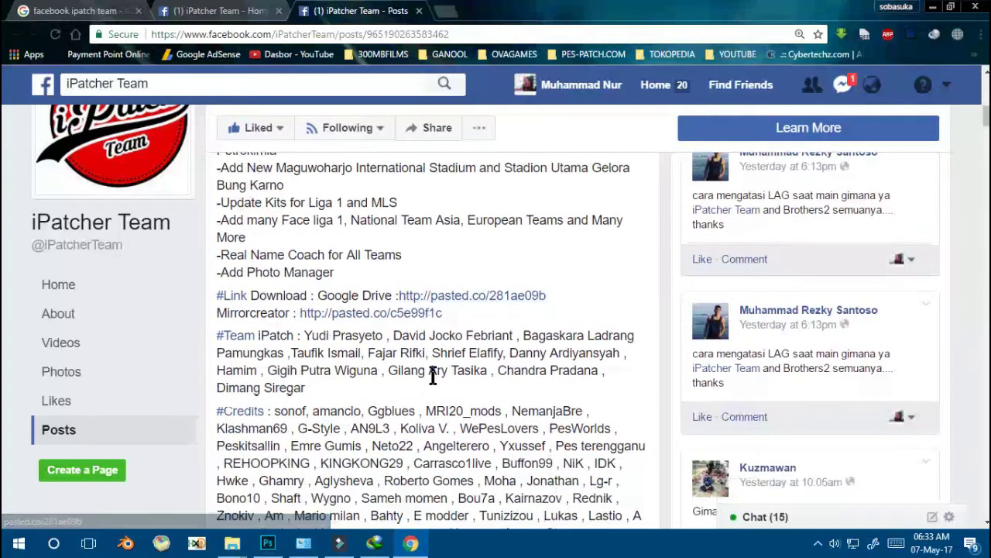
scroll(432, 376, down, 6)
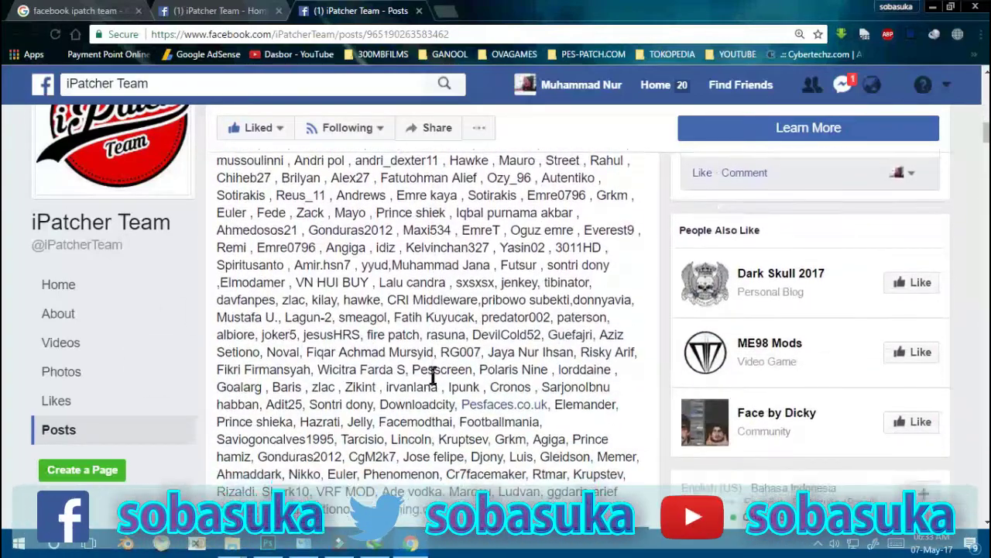
scroll(434, 383, down, 7)
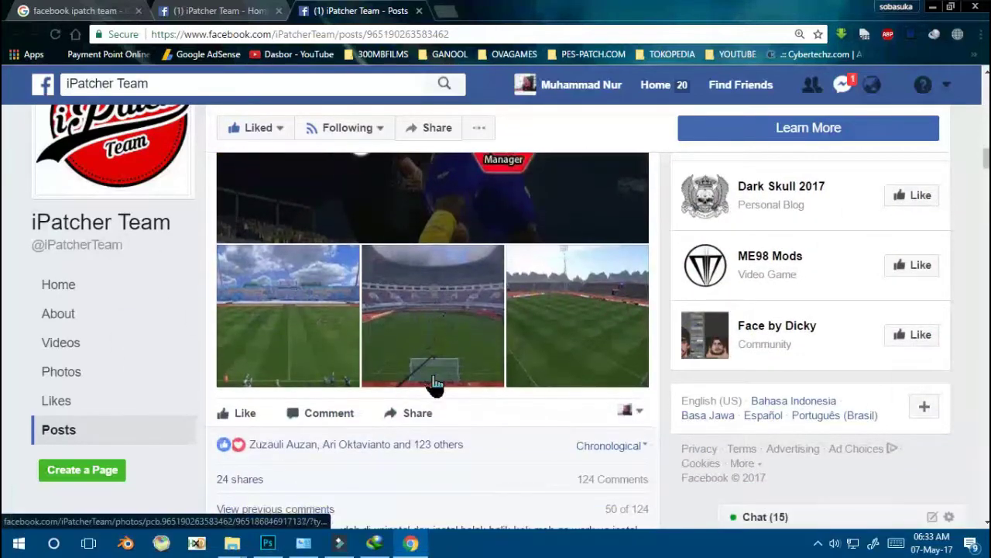
scroll(431, 384, down, 2)
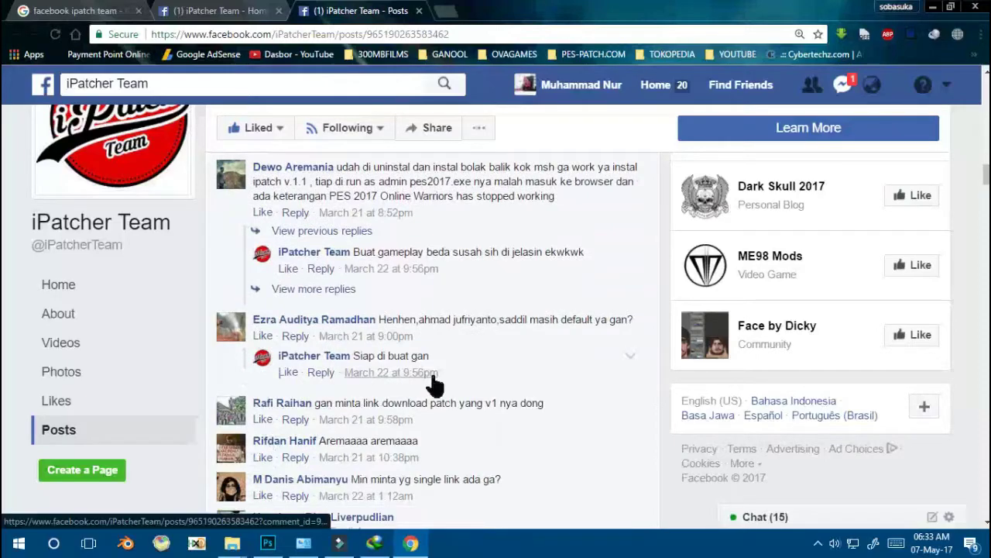
scroll(431, 383, up, 6)
scroll(434, 385, up, 10)
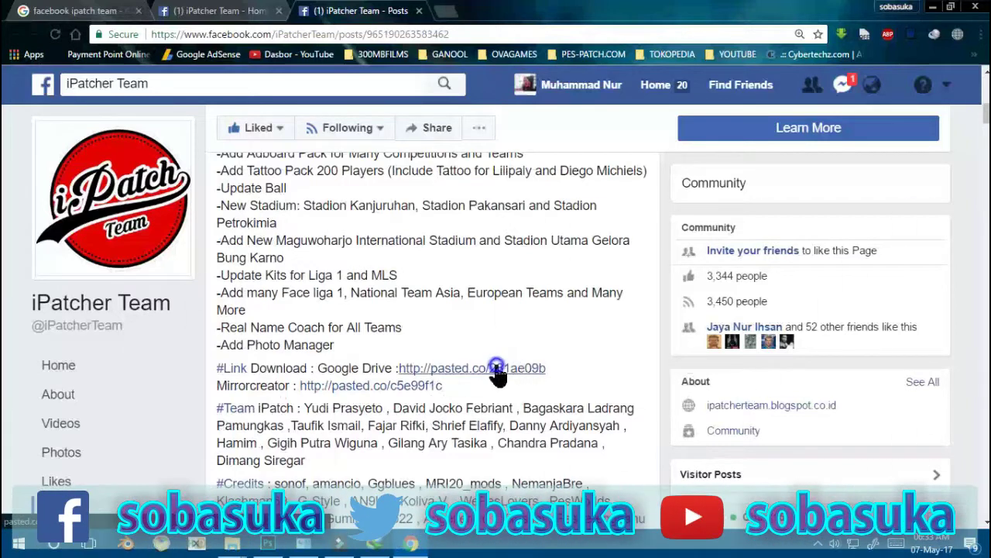
Step: Open the post's Google Drive download link in a new browser tab and switch to that page
right_click(521, 370)
click(567, 372)
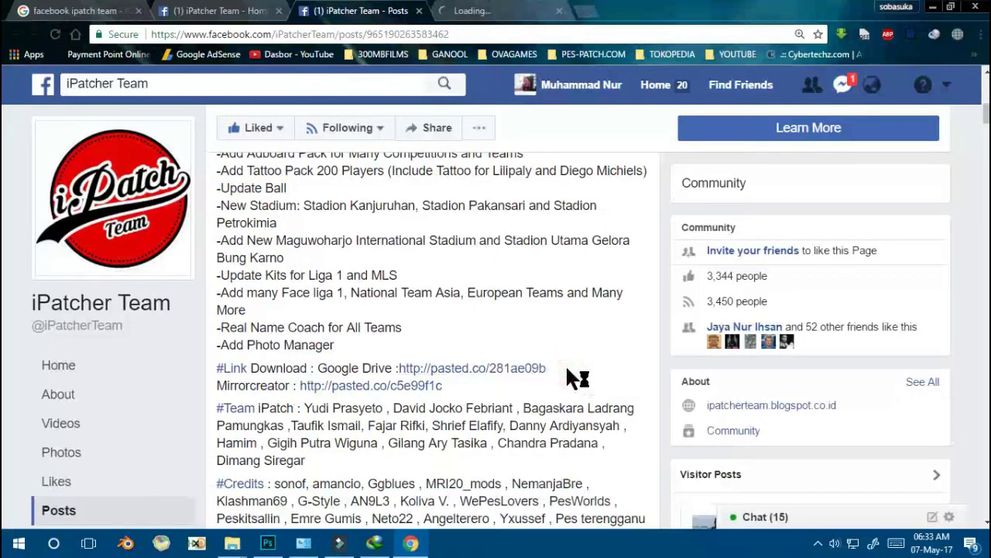
scroll(567, 370, up, 4)
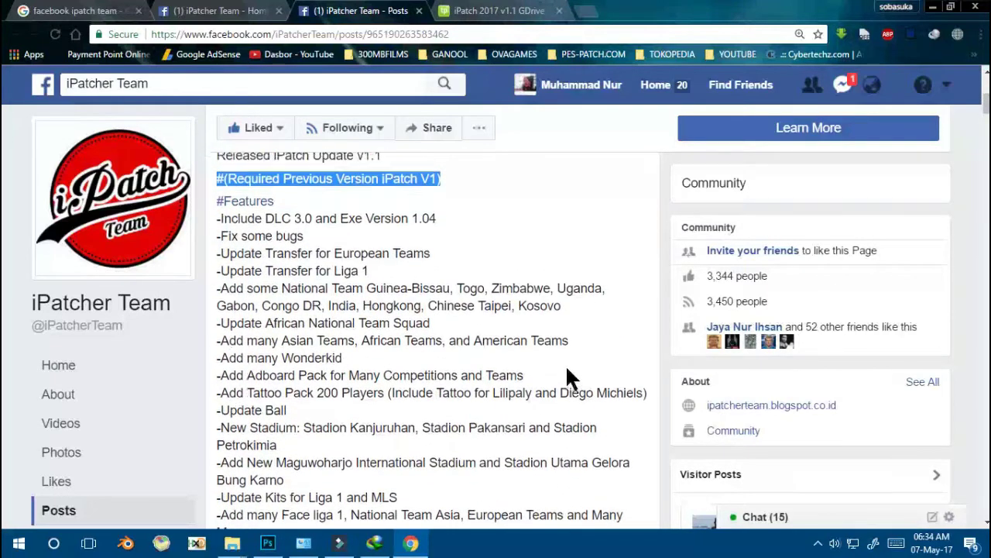
scroll(566, 371, up, 2)
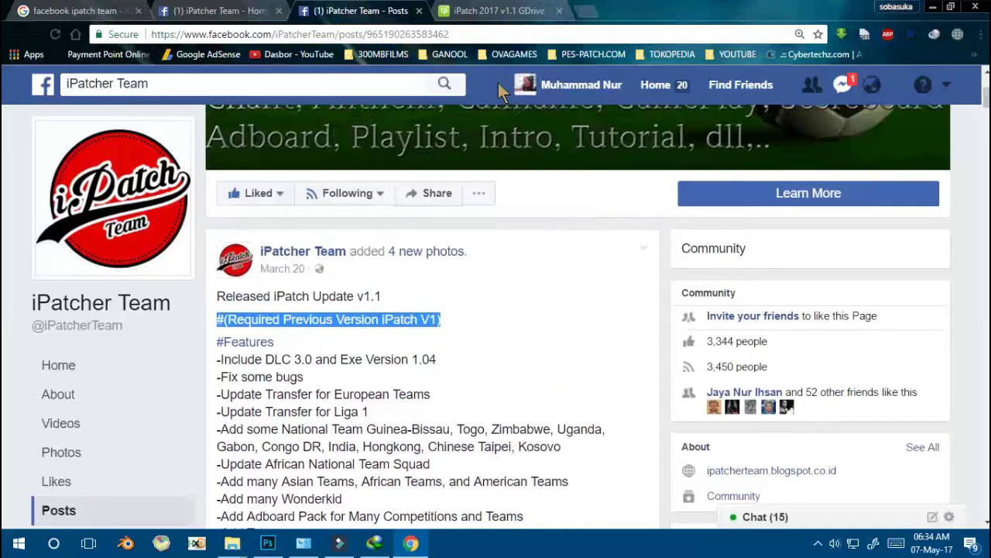
click(465, 14)
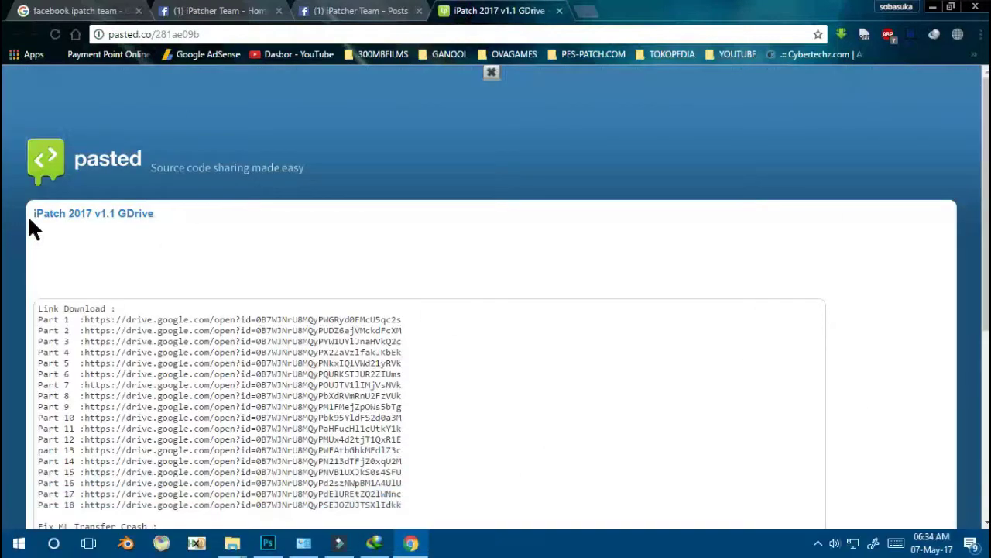
Step: Open the Part 1 link from the iPatch 2017 v1.1 GDrive list and request the download of iPatch Update V1.1.part01.rar
drag(29, 213, 152, 214)
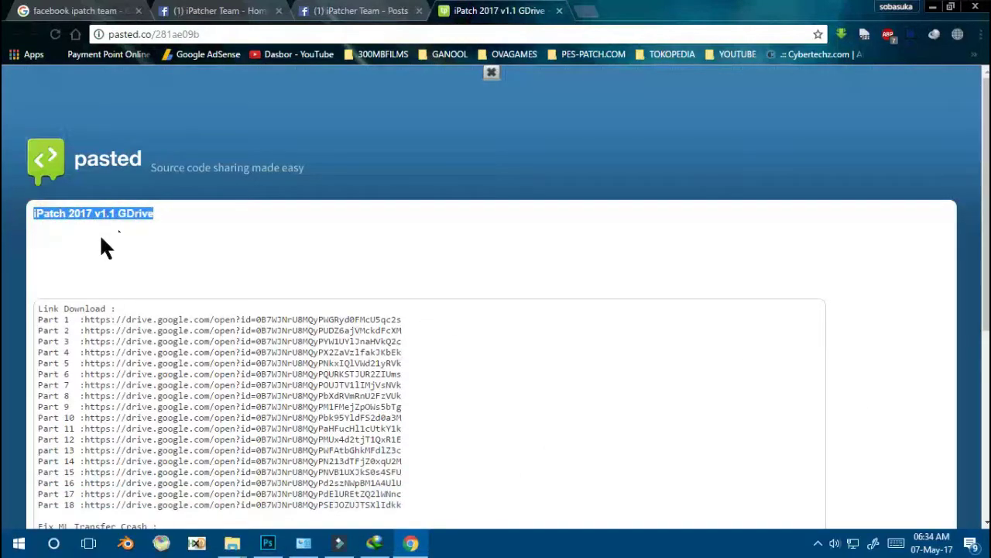
scroll(155, 345, down, 1)
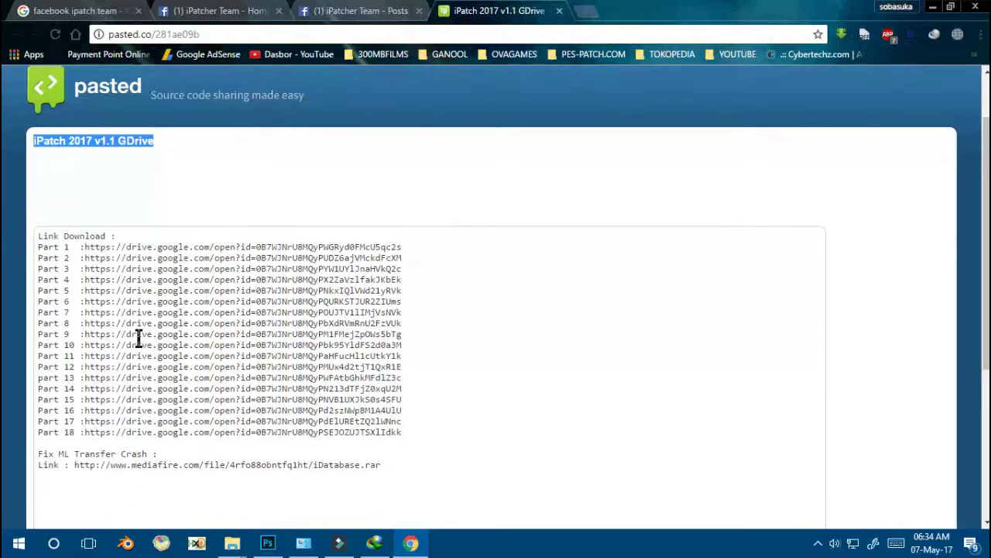
drag(85, 247, 433, 251)
right_click(429, 249)
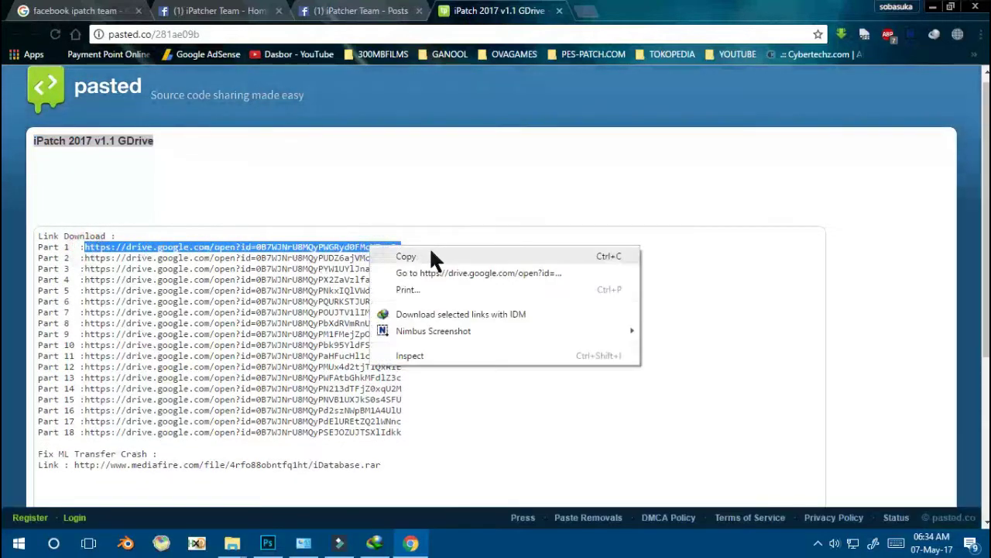
click(435, 271)
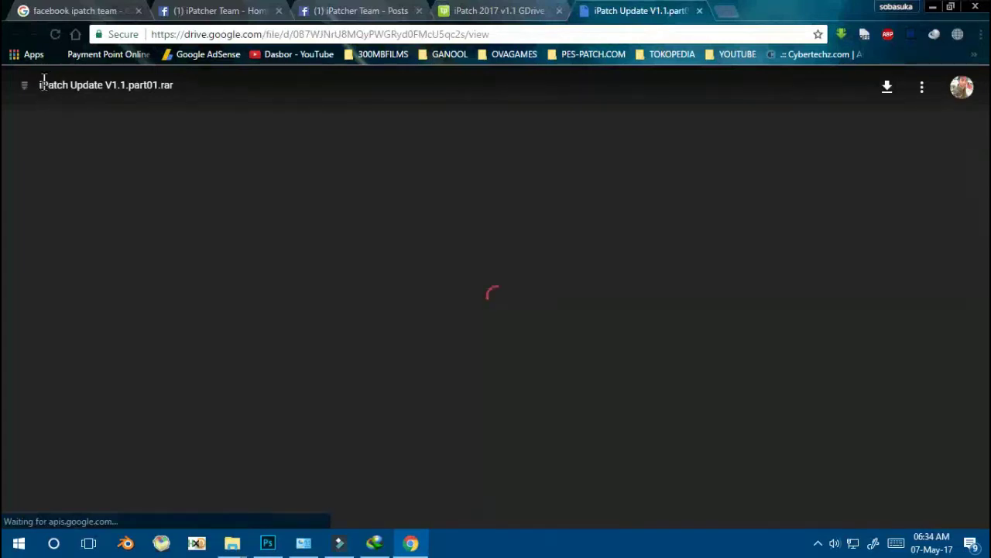
triple_click(174, 85)
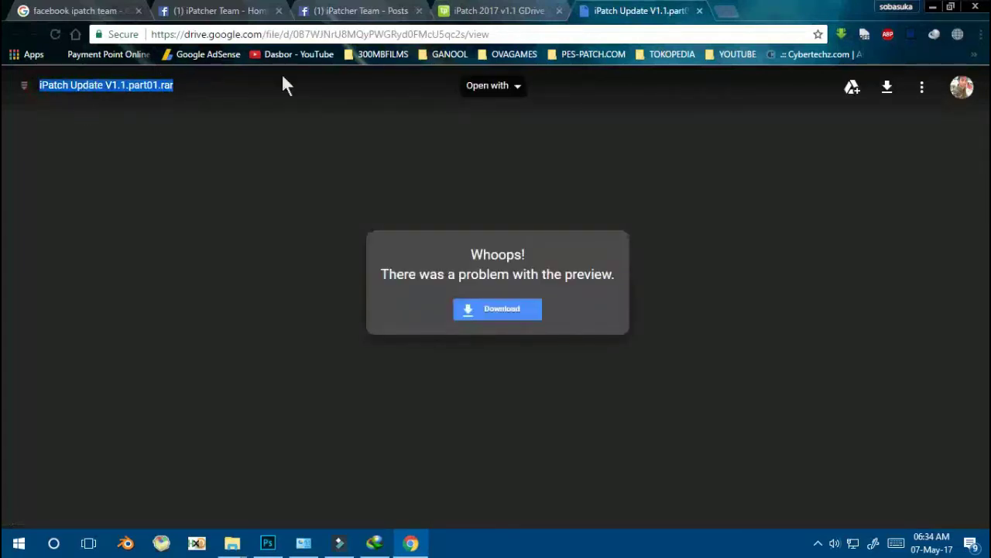
click(886, 87)
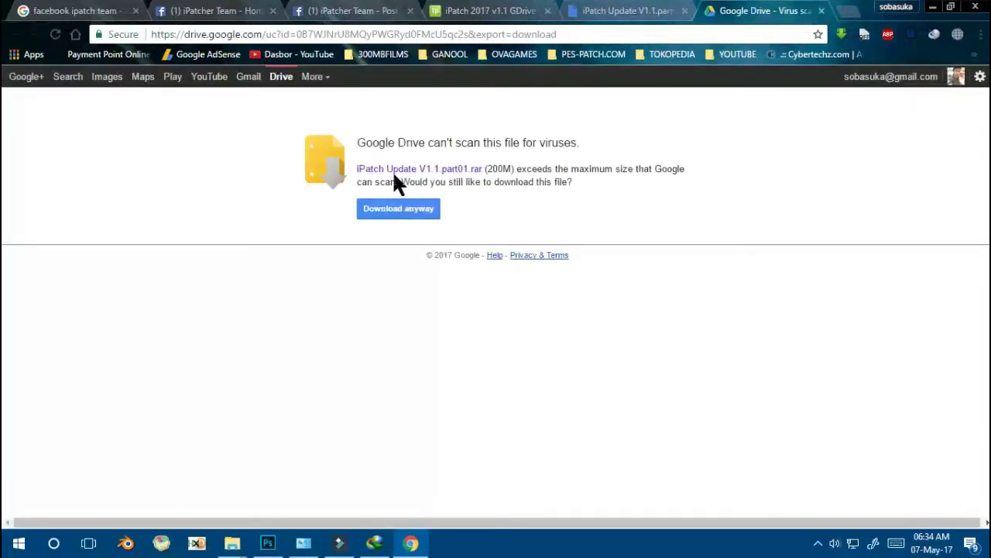
Step: Return to the download list and open the Fix ML Transfer Crash link to iDatabase.rar on MediaFire
click(502, 14)
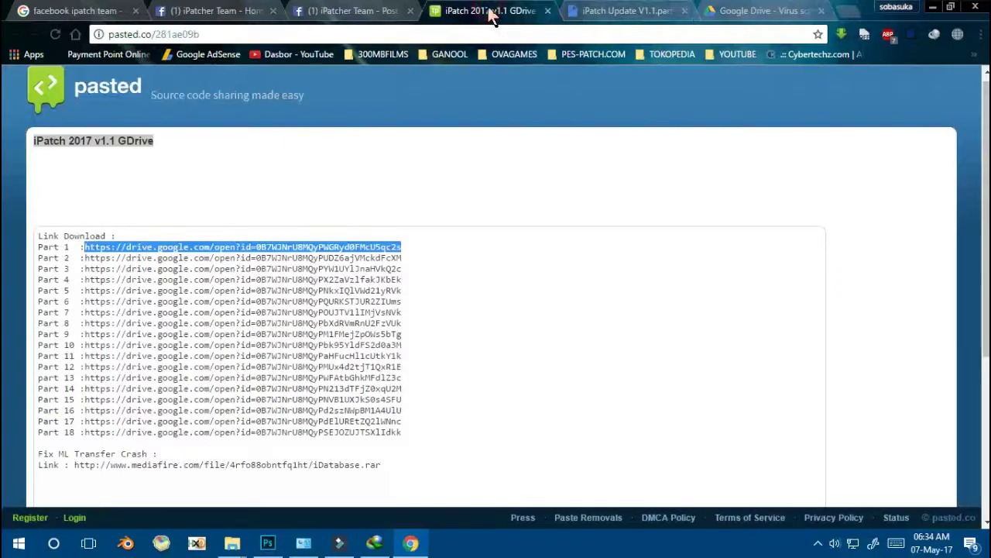
scroll(250, 436, down, 1)
drag(76, 391, 393, 398)
right_click(376, 395)
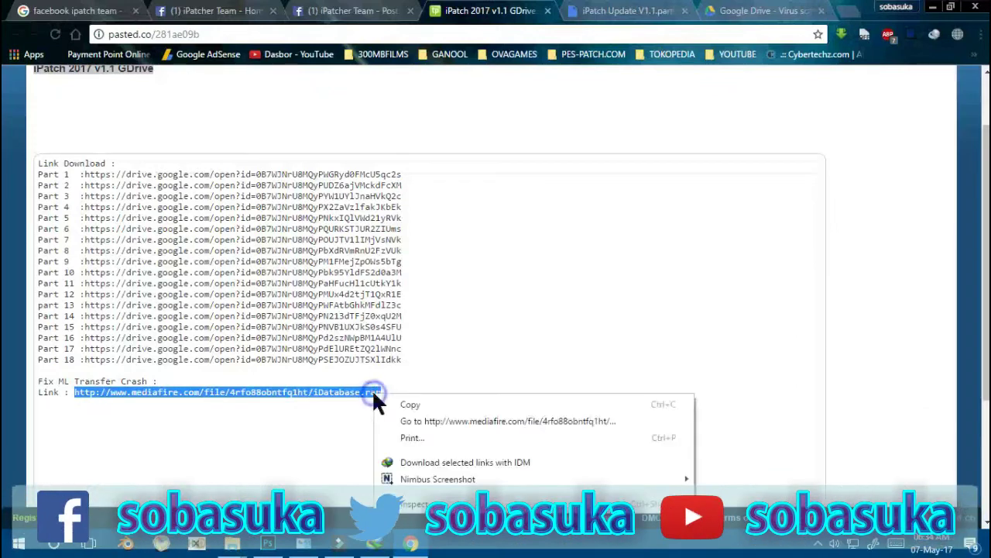
click(414, 418)
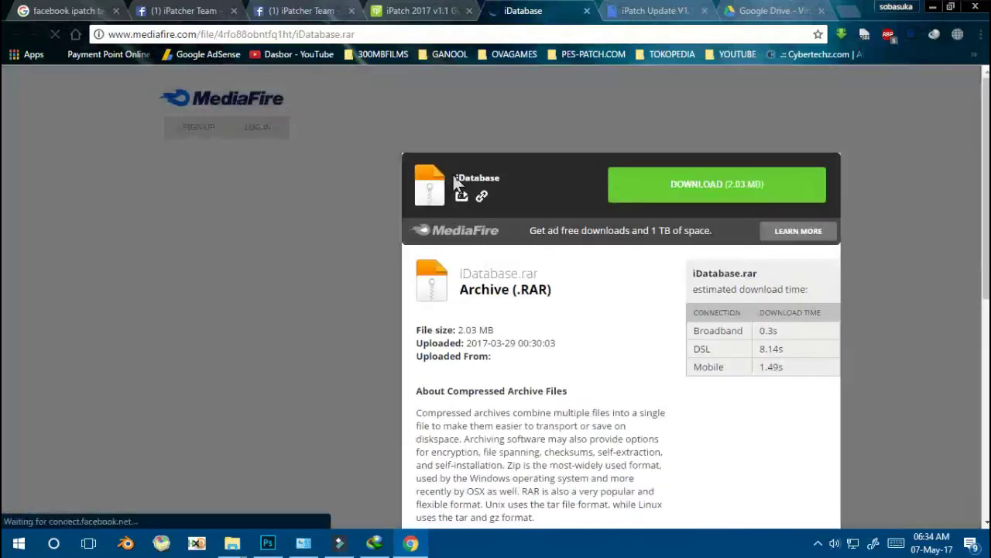
click(455, 175)
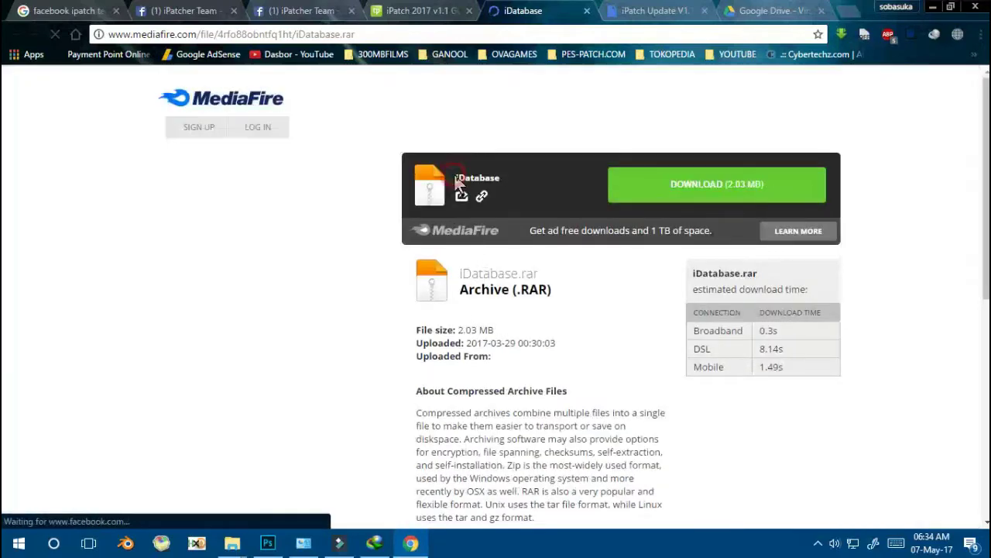
click(564, 189)
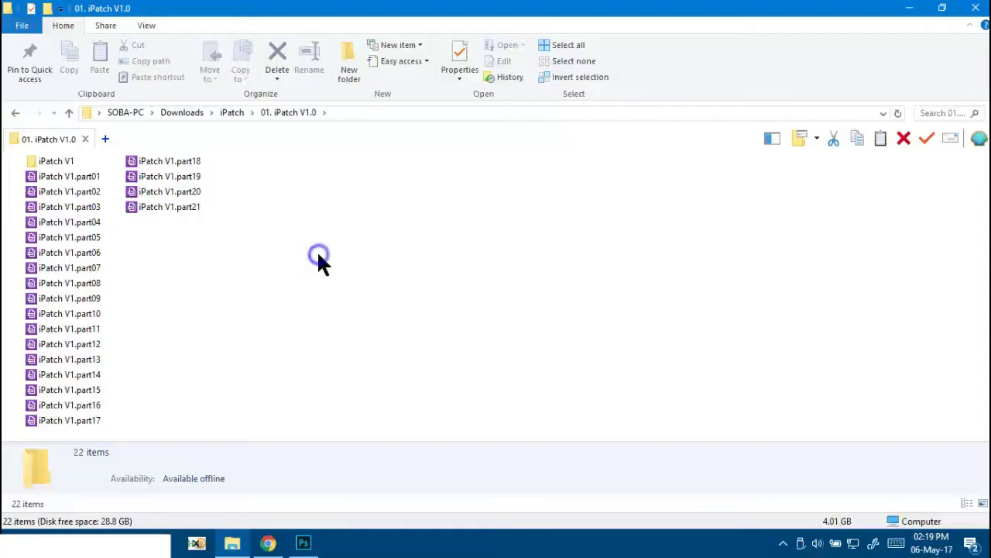
Step: In File Explorer, open the 02. iPatch Update V1.1 folder inside iPatch and display its contents as a list
click(16, 114)
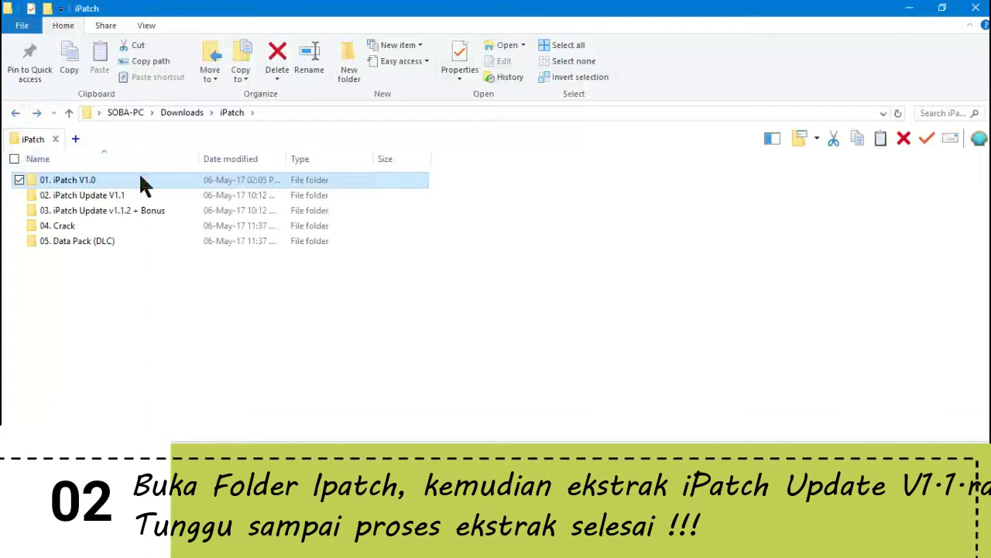
double_click(153, 200)
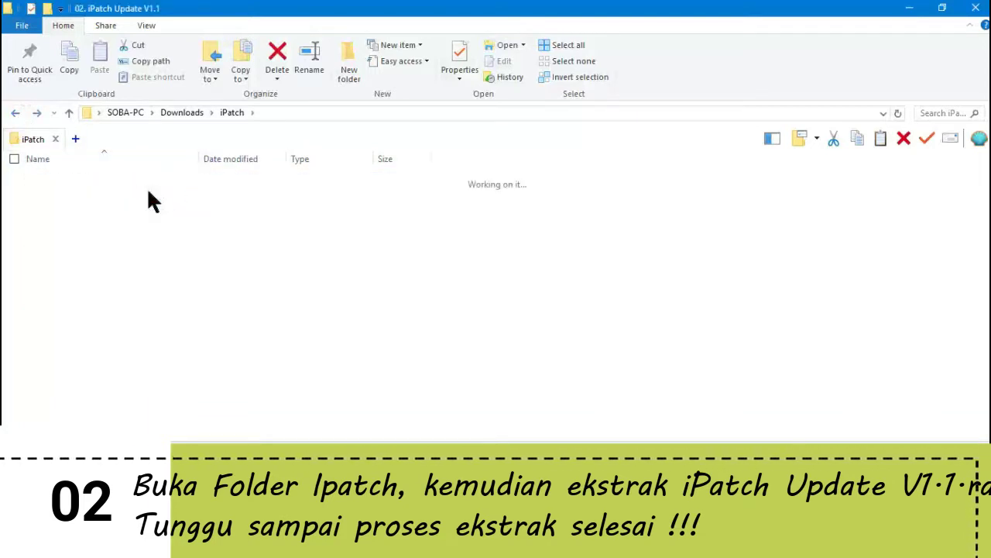
right_click(683, 241)
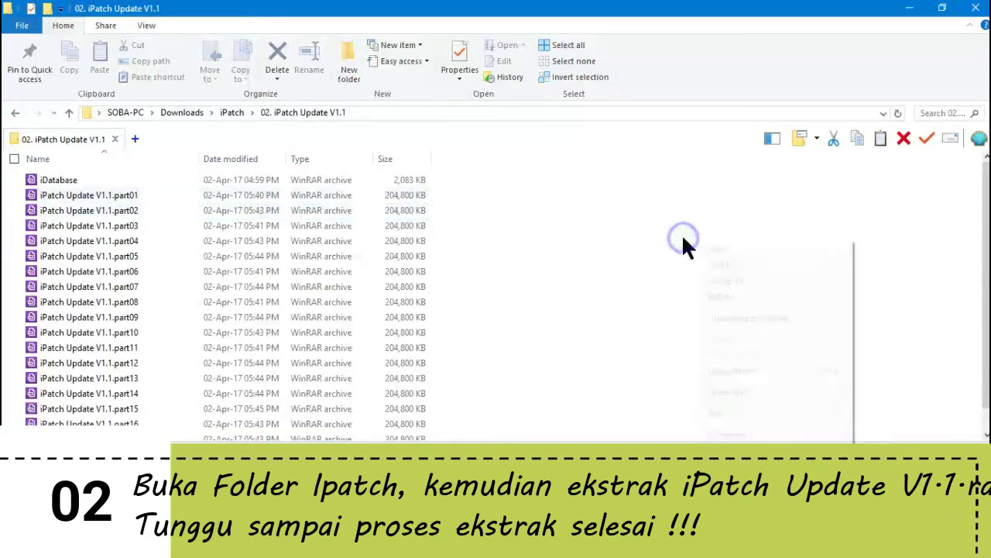
mouse_move(707, 249)
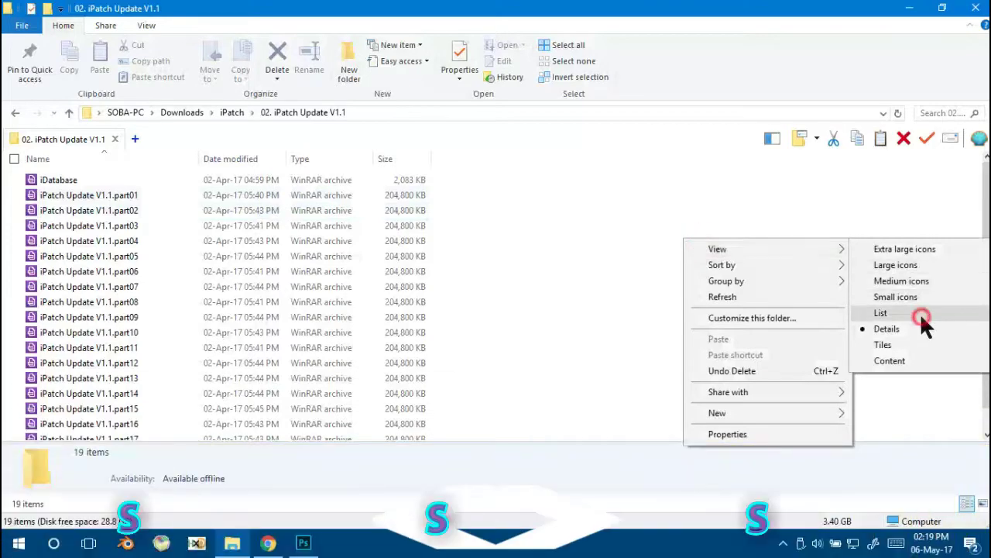
click(921, 313)
click(172, 255)
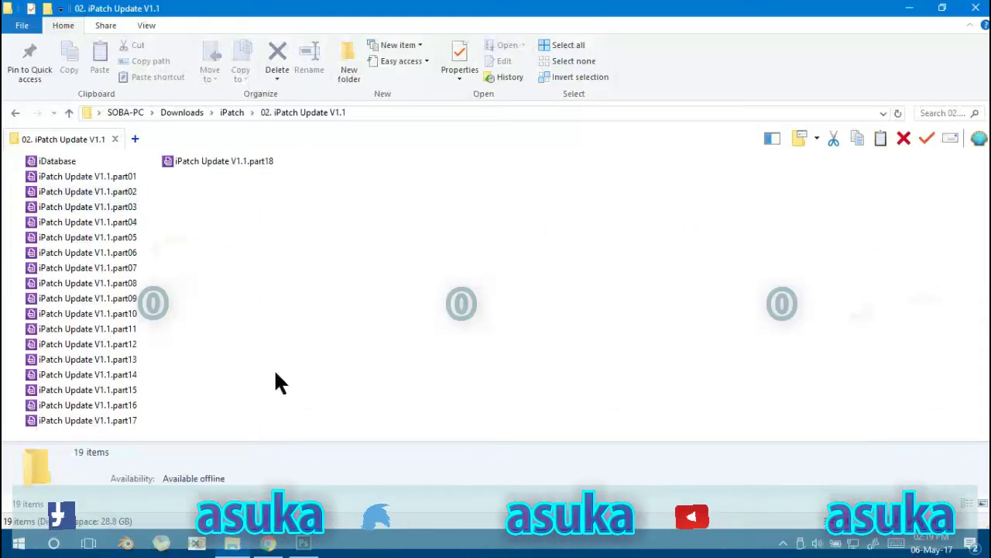
Step: Extract the multi-part archive from iPatch Update V1.1.part01 into the current folder
click(105, 177)
right_click(105, 177)
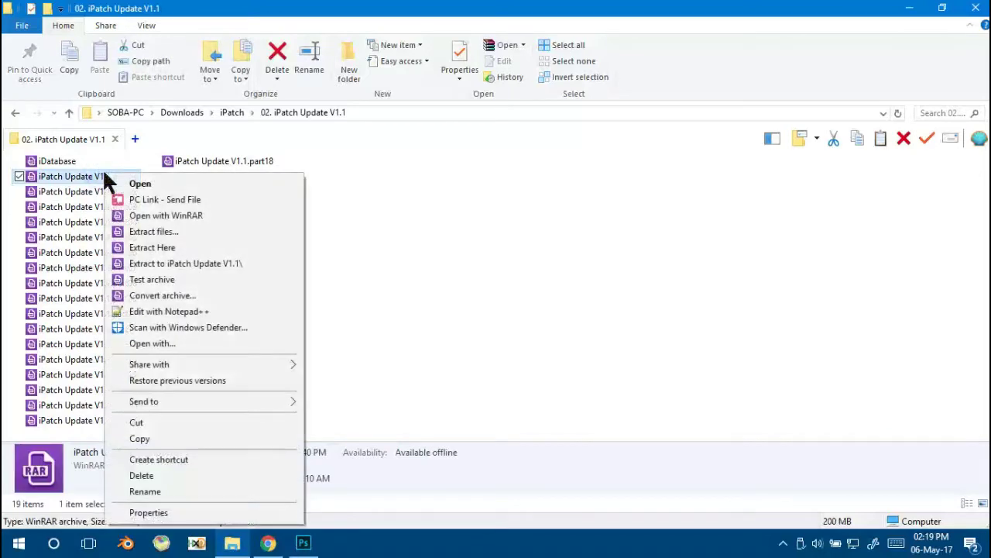
click(199, 249)
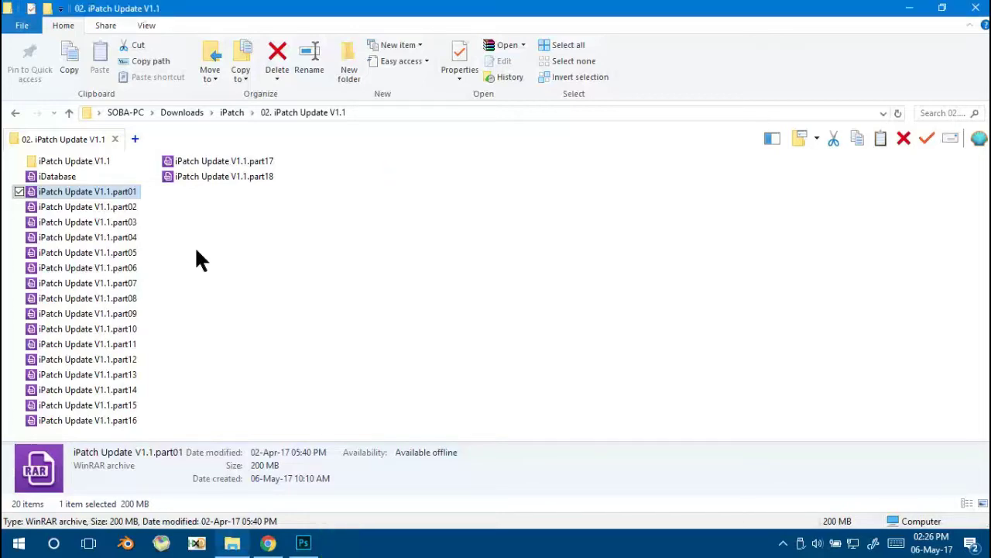
click(196, 251)
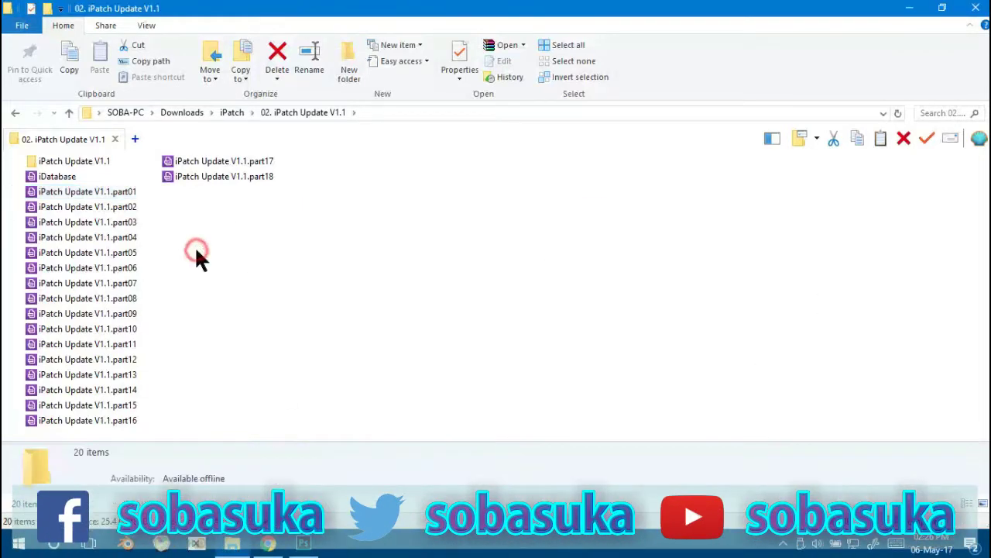
Step: Open the extracted iPatch Update V1.1 folder and look over its setup and tutorial files
click(99, 161)
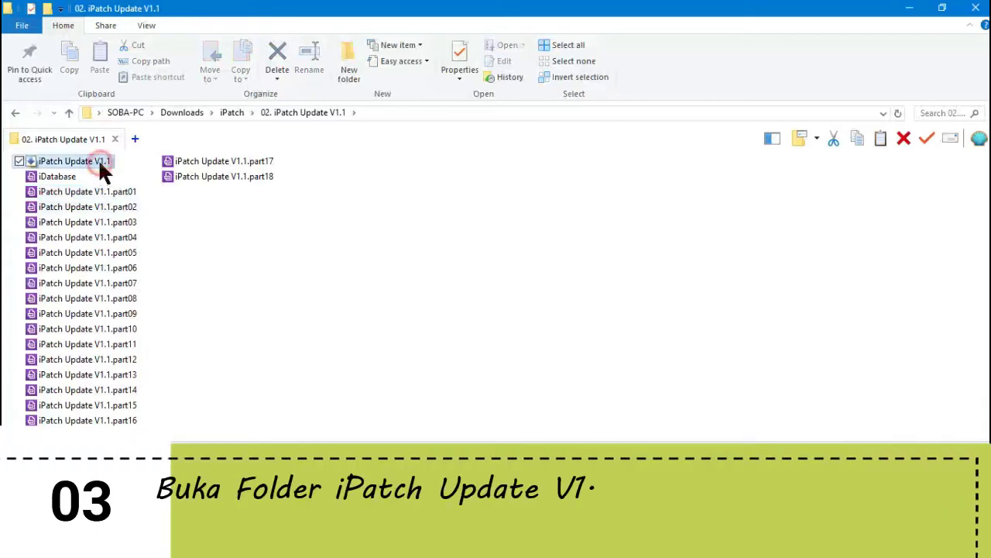
double_click(98, 160)
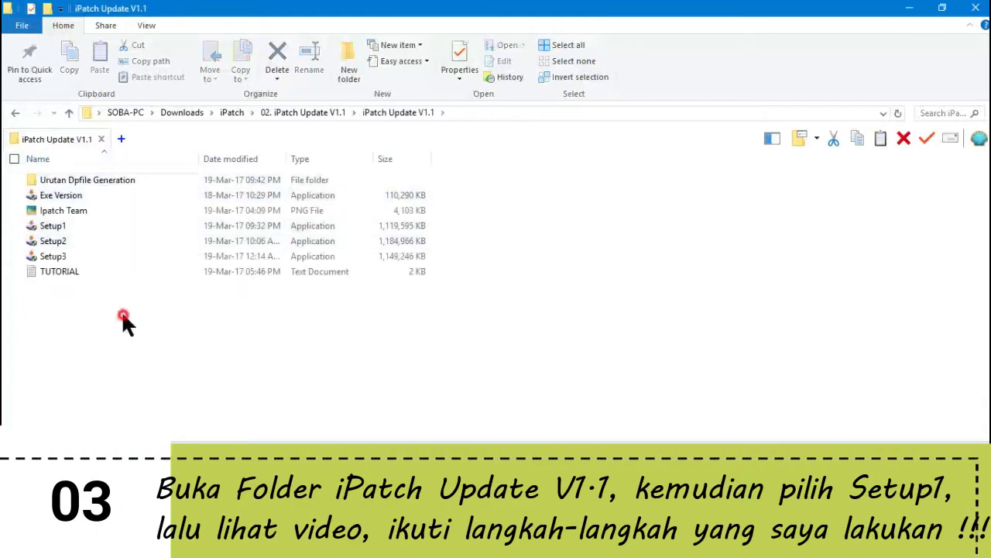
drag(187, 342, 124, 277)
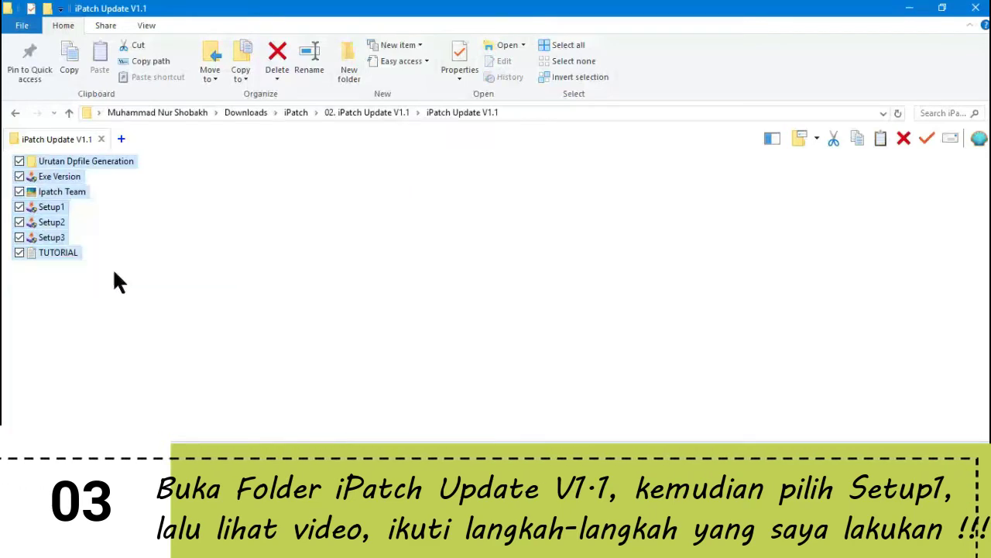
click(65, 254)
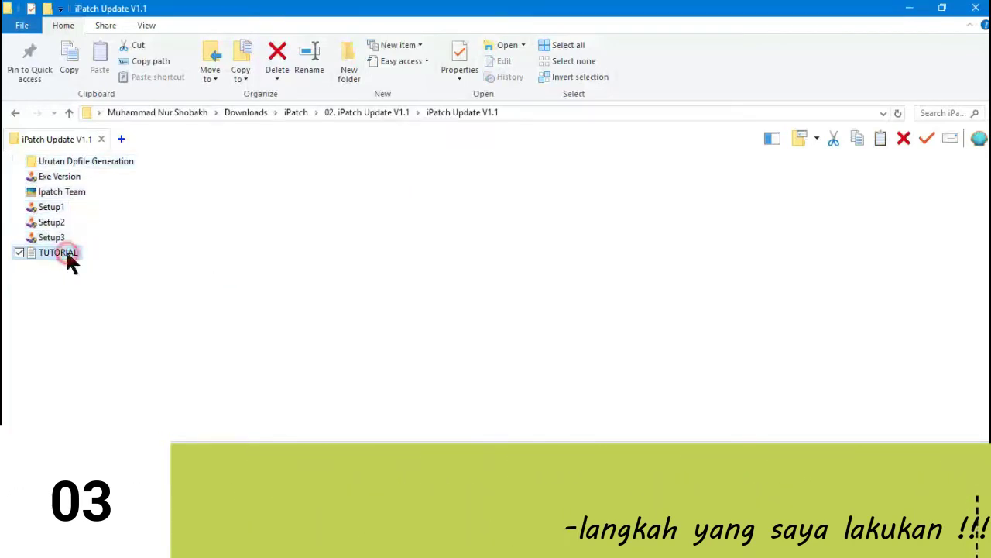
click(75, 294)
Step: Open the Pro Evolution Soccer 2017 folder from Program Files (x86) on drive C in a new File Explorer tab
click(123, 139)
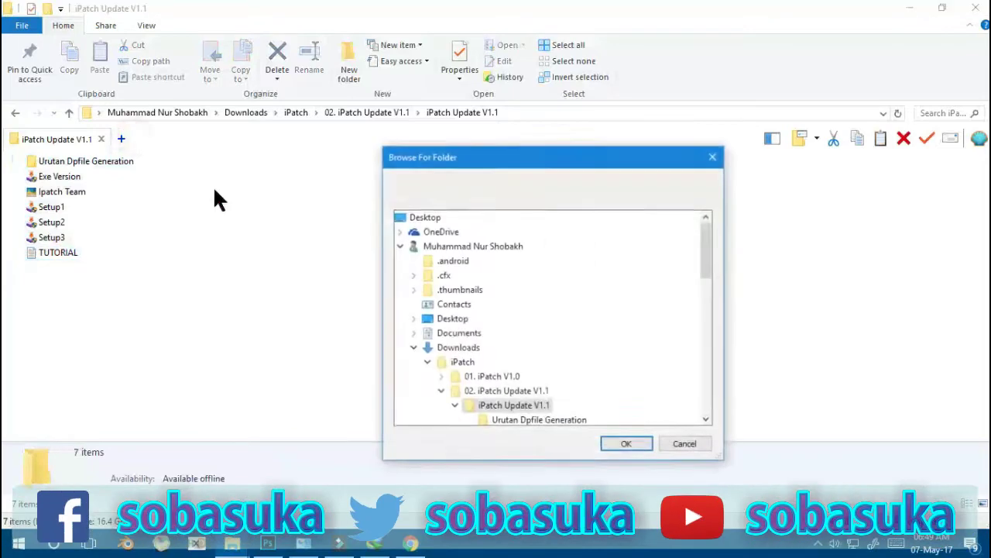
scroll(502, 294, down, 4)
scroll(499, 290, down, 8)
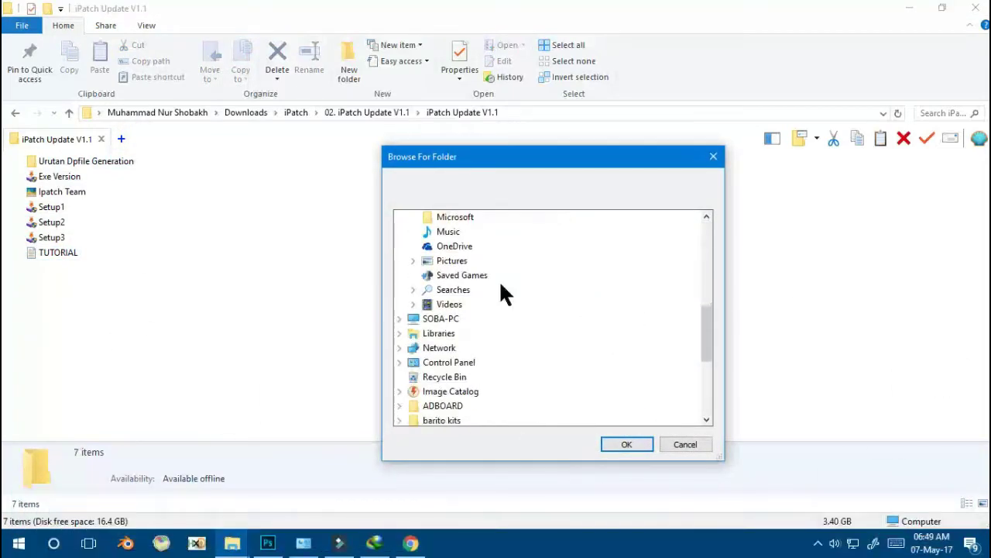
double_click(439, 234)
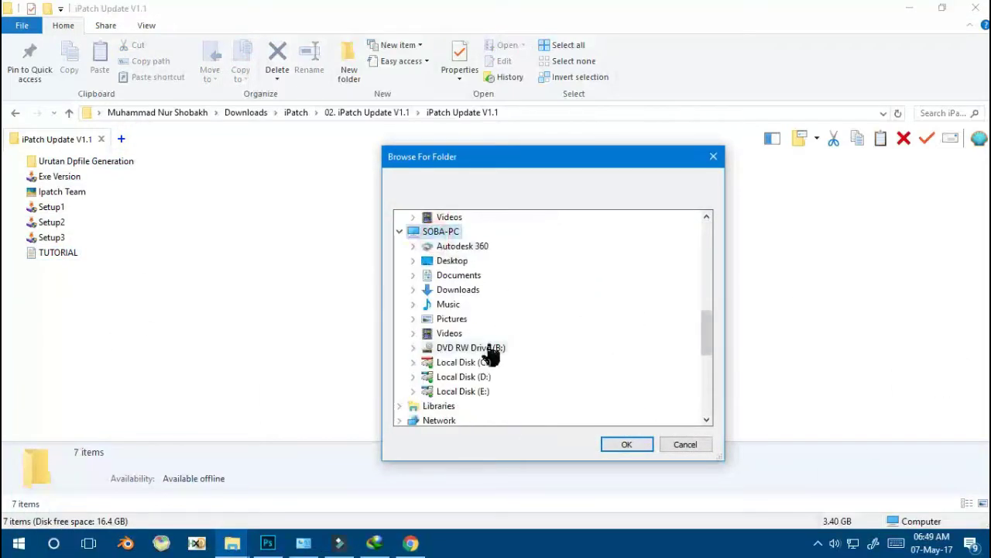
double_click(469, 364)
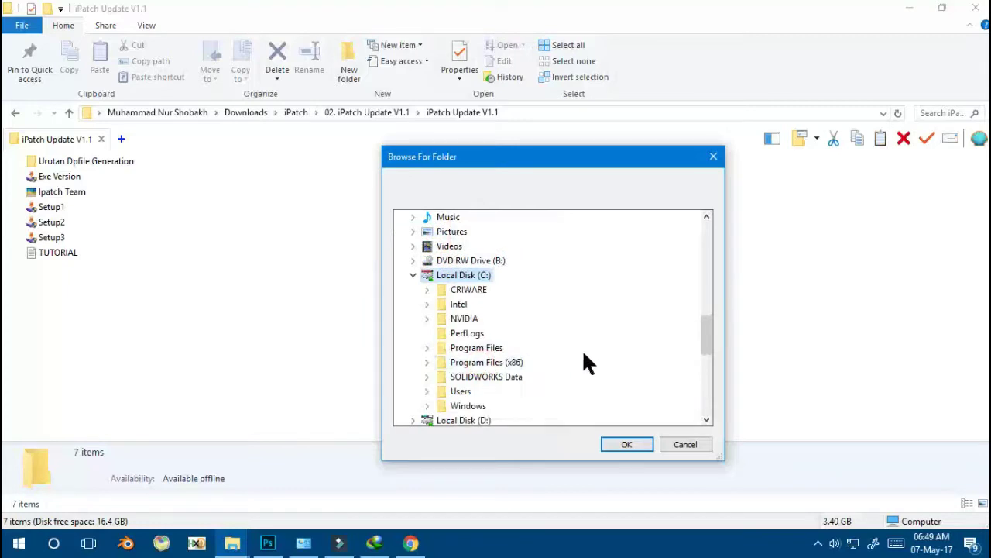
double_click(496, 361)
scroll(516, 347, down, 7)
scroll(516, 347, down, 4)
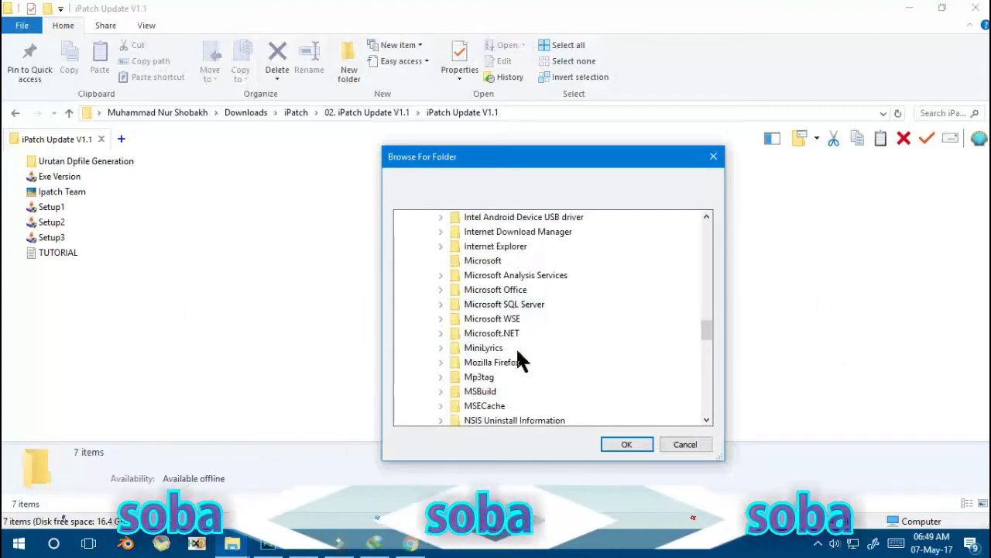
double_click(504, 409)
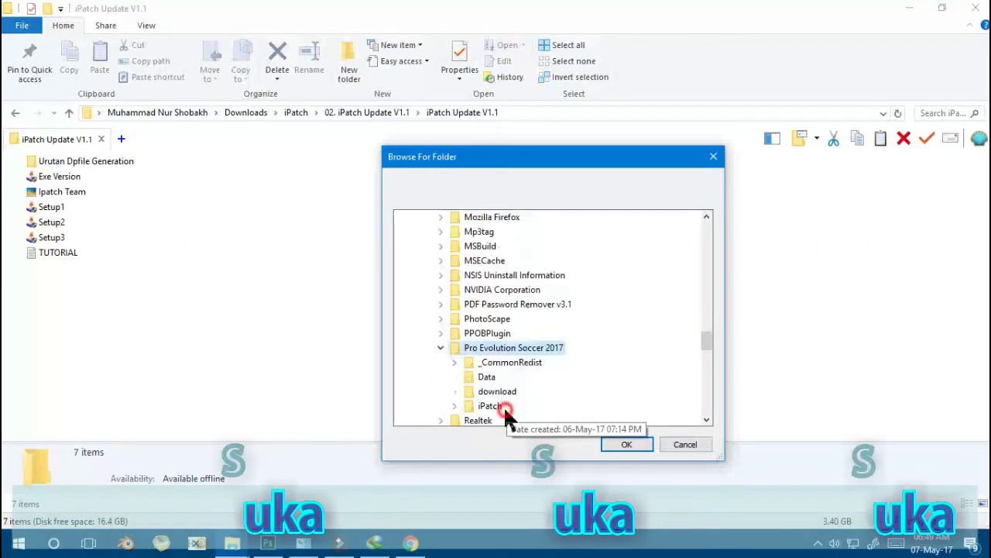
click(621, 446)
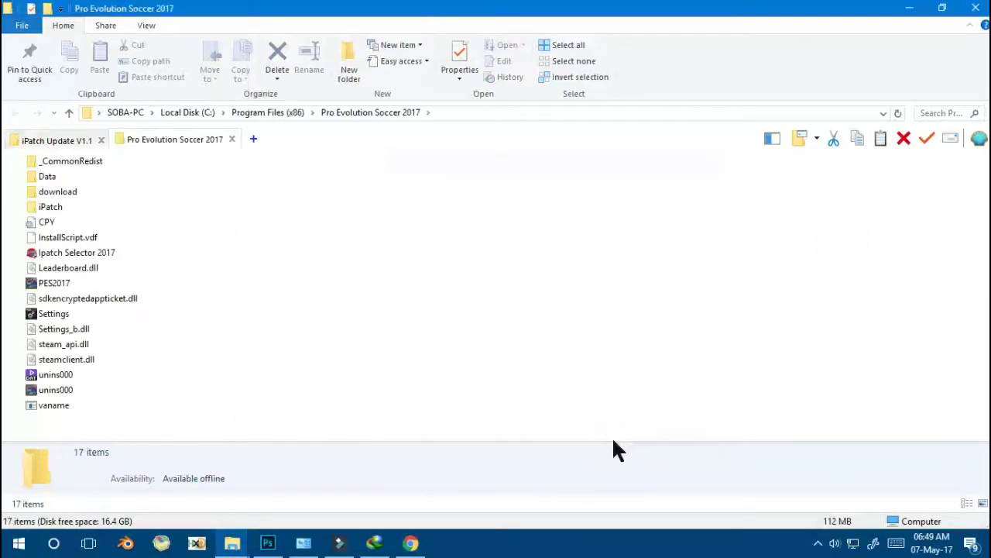
Step: Detach the Pro Evolution Soccer 2017 tab into its own window and tile it beside the iPatch Update V1.1 window
drag(198, 142, 457, 239)
drag(710, 141, 987, 187)
click(109, 153)
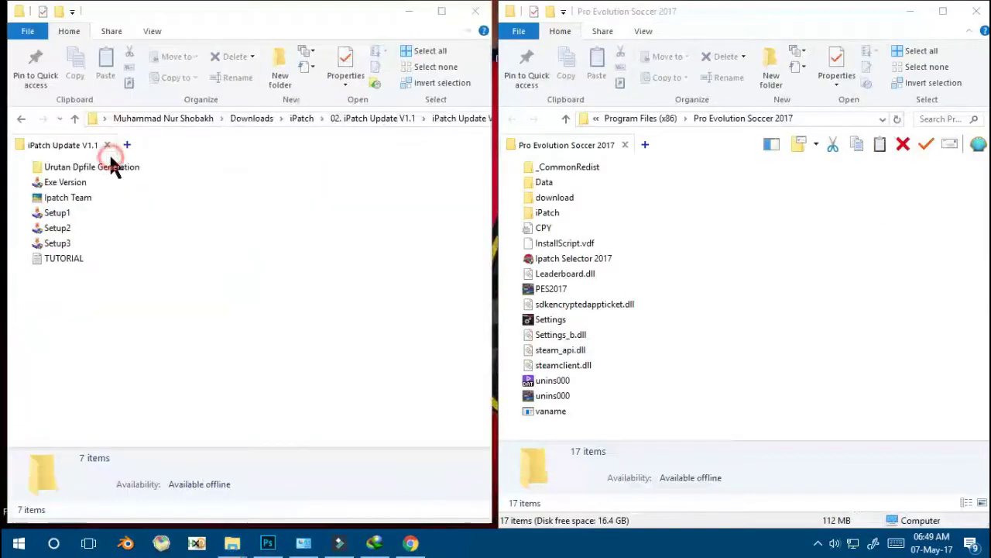
Step: Open the TUTORIAL text file and tile its window below the iPatch Update V1.1 folder window
click(65, 259)
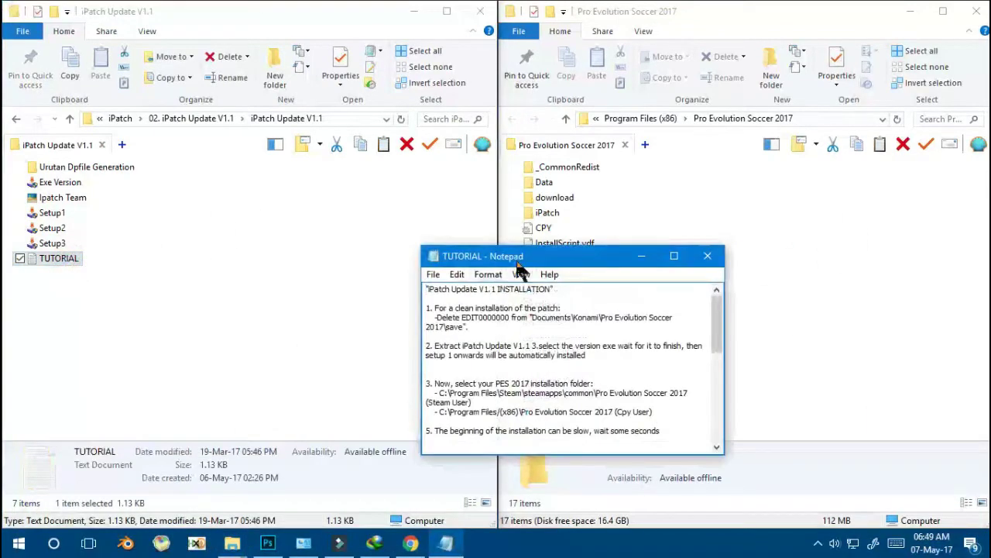
drag(531, 258, 4, 552)
click(68, 130)
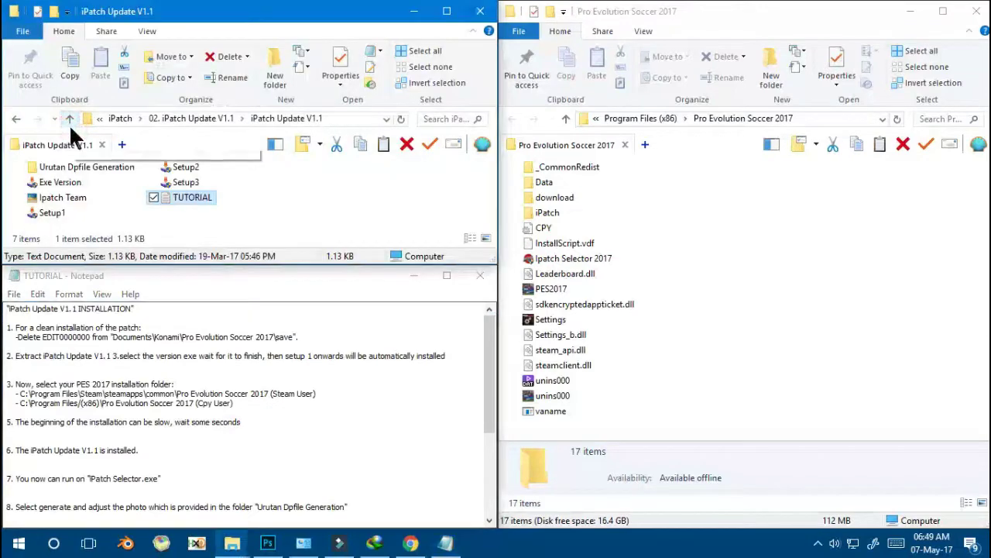
click(310, 194)
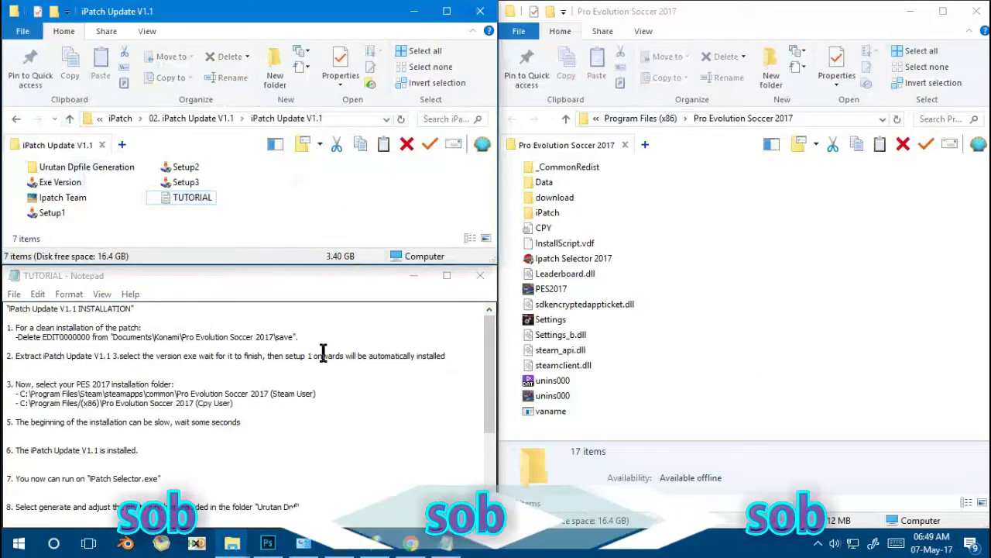
click(852, 282)
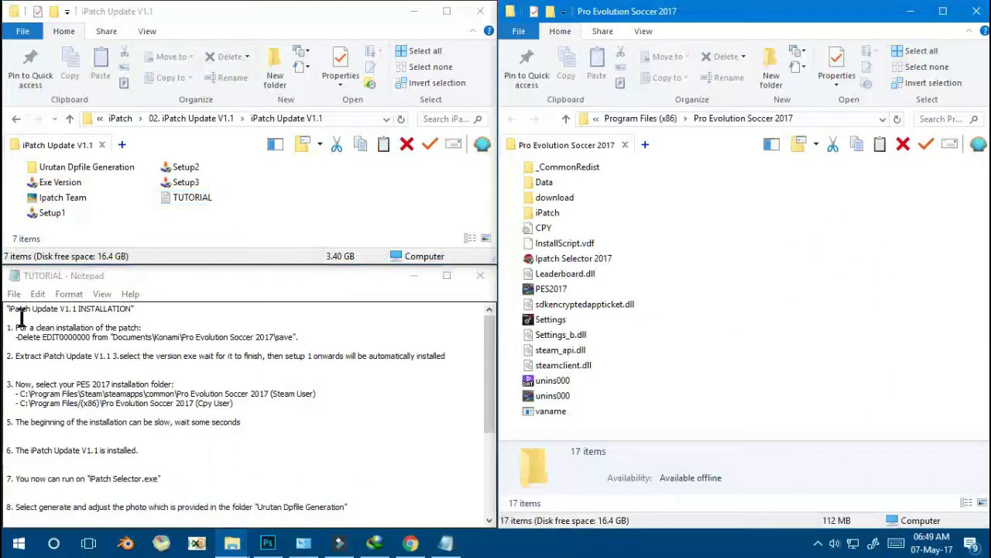
Step: Read the tutorial's title and first two installation instructions, covering the clean installation, the exe version and setup 1
drag(4, 316, 137, 309)
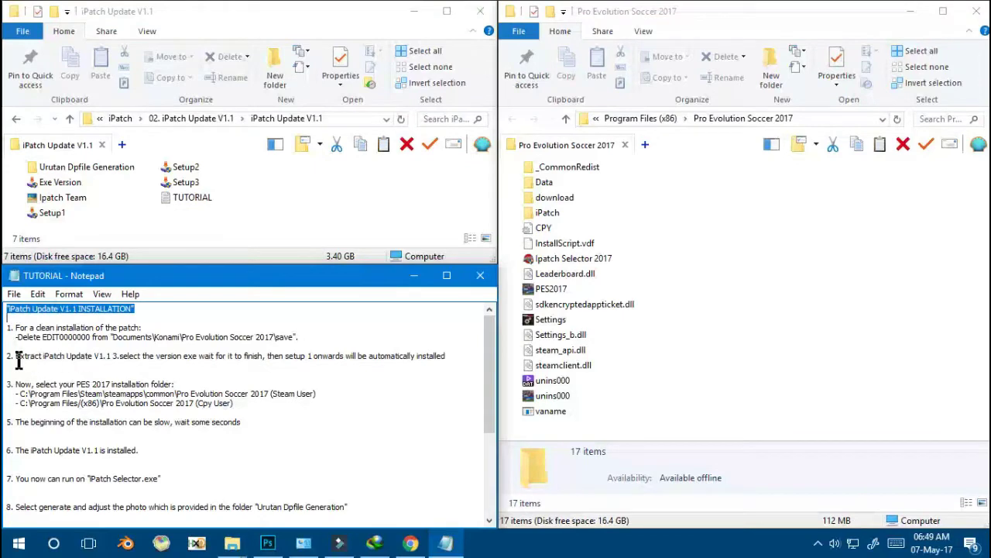
drag(15, 329, 326, 336)
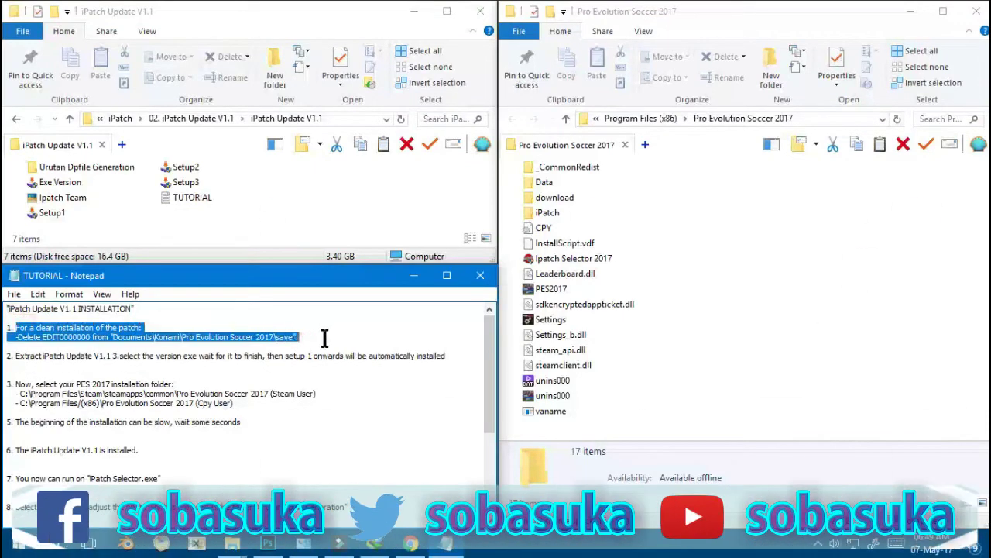
click(17, 361)
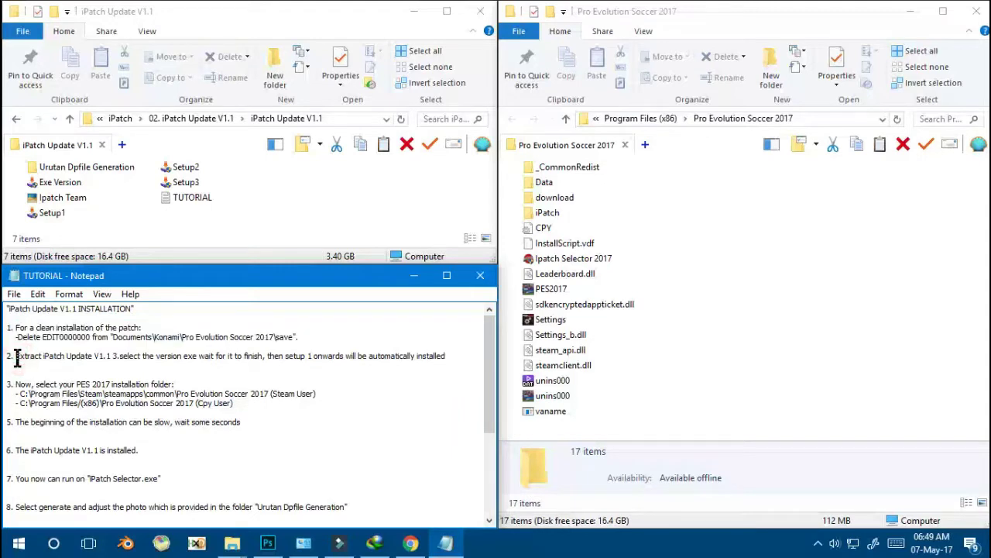
drag(17, 357, 122, 357)
click(195, 355)
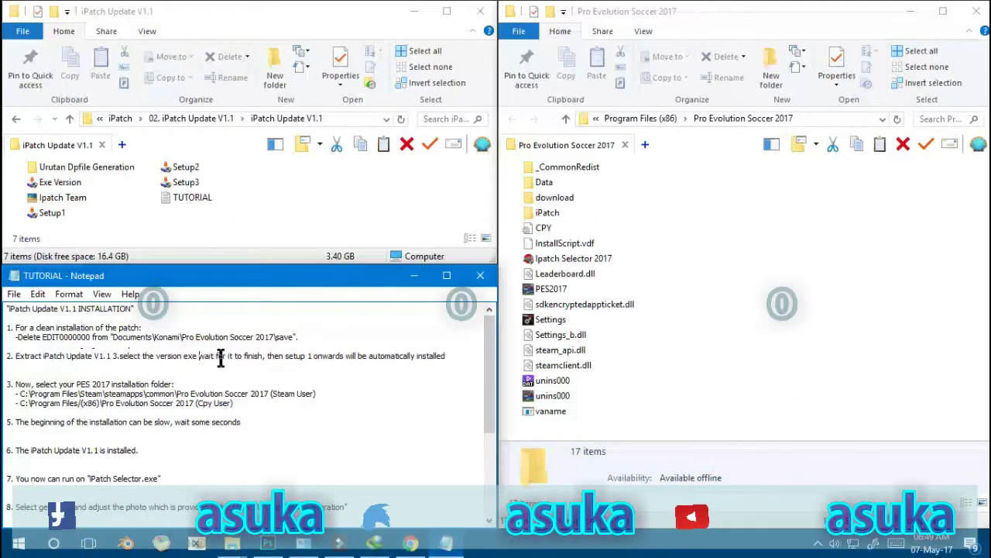
drag(285, 355, 309, 356)
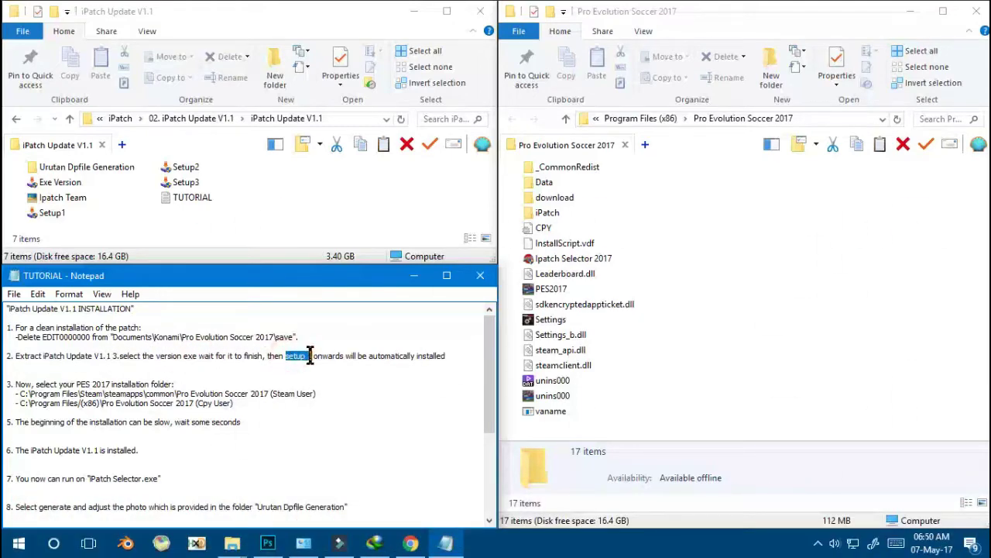
Step: Run Setup1 from the iPatch Update V1.1 folder and bring its pending permission request to the front
double_click(55, 211)
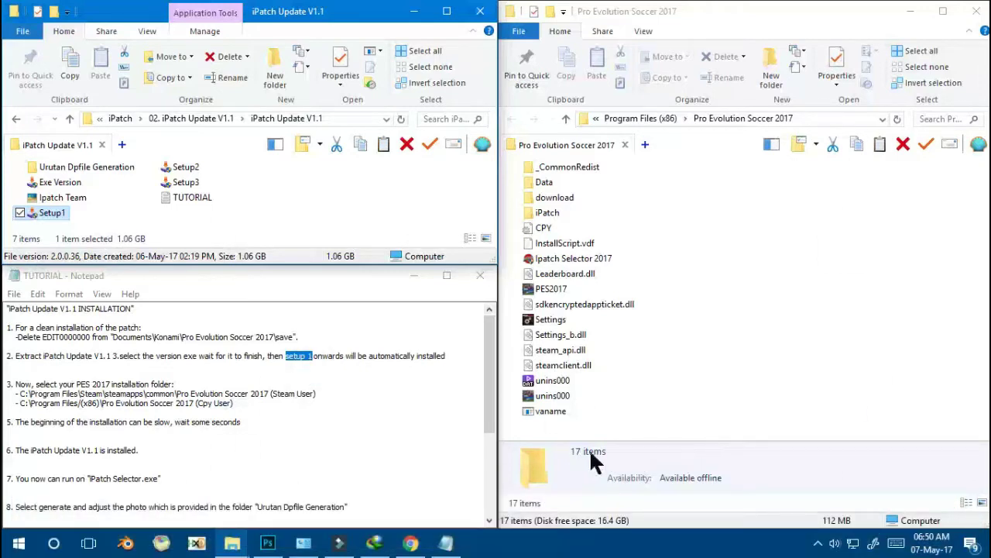
drag(610, 418, 612, 161)
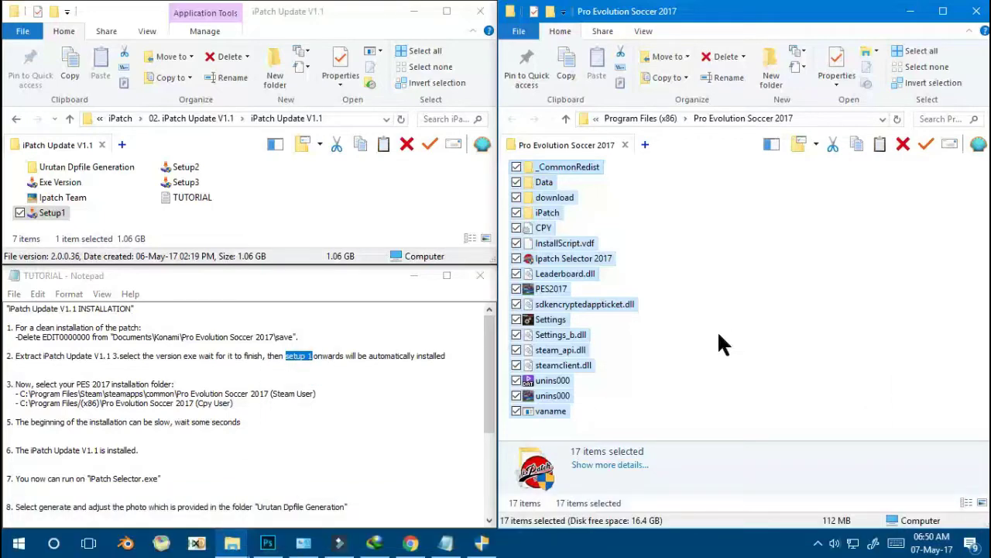
click(483, 543)
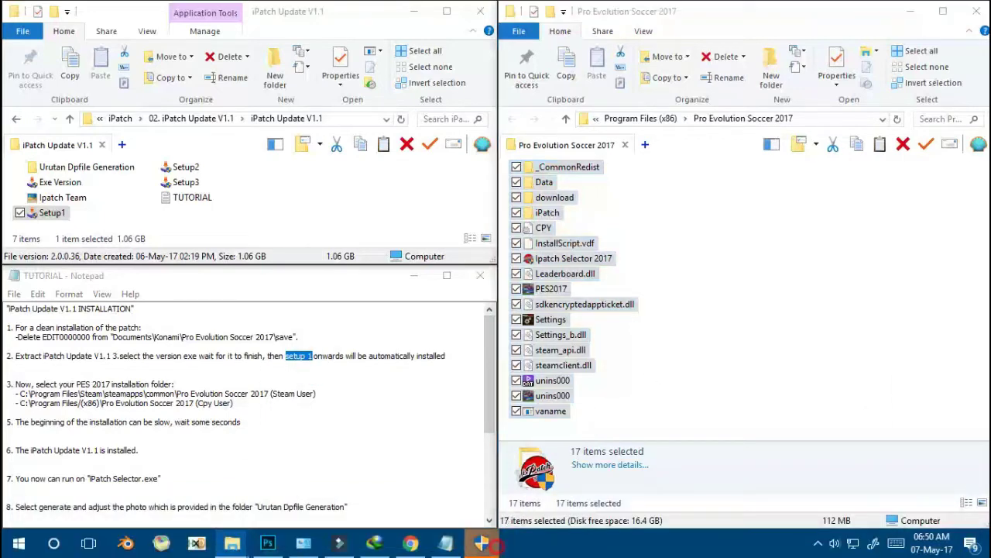
Step: Review the update notes on the Setup1 installer's Information page and continue to the installation directory page
drag(338, 203, 611, 333)
drag(428, 350, 315, 332)
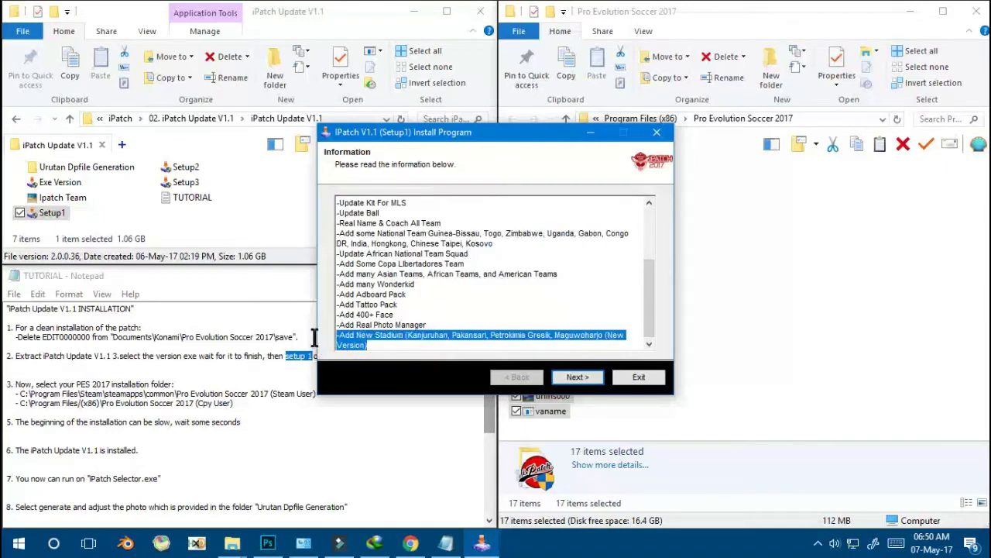
click(597, 384)
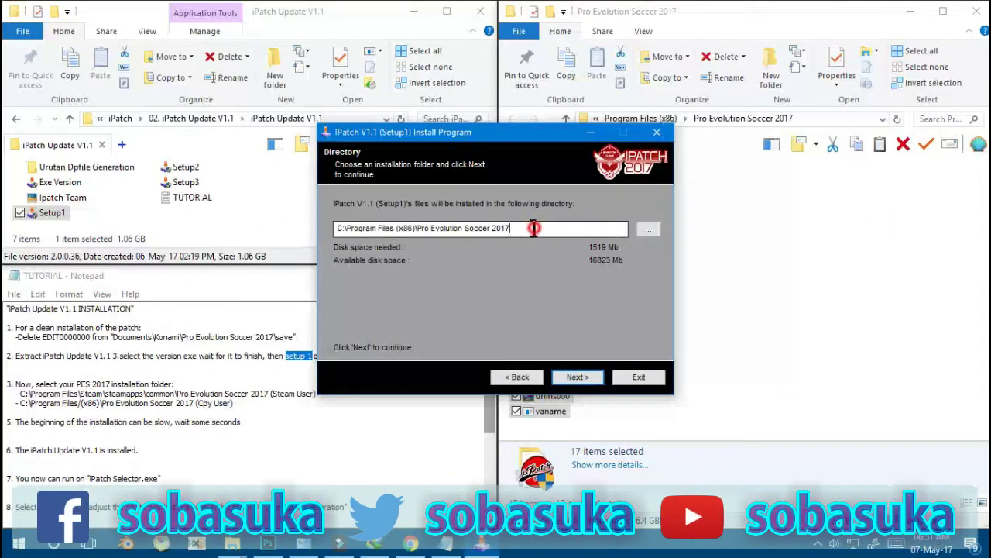
Step: Move the installer aside and compare its installation directory with the path of the open Pro Evolution Soccer 2017 folder
drag(522, 226, 334, 228)
drag(503, 135, 285, 161)
click(810, 118)
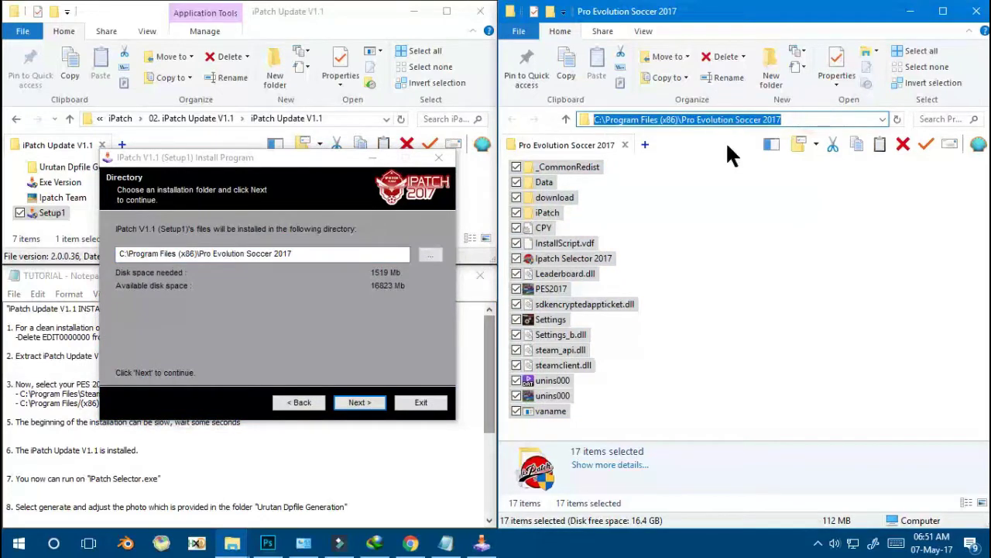
click(376, 327)
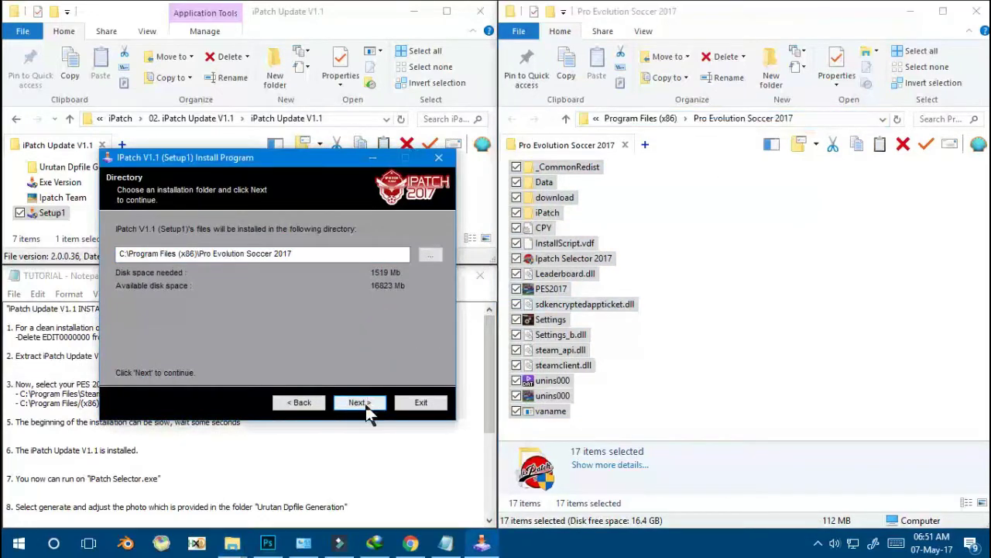